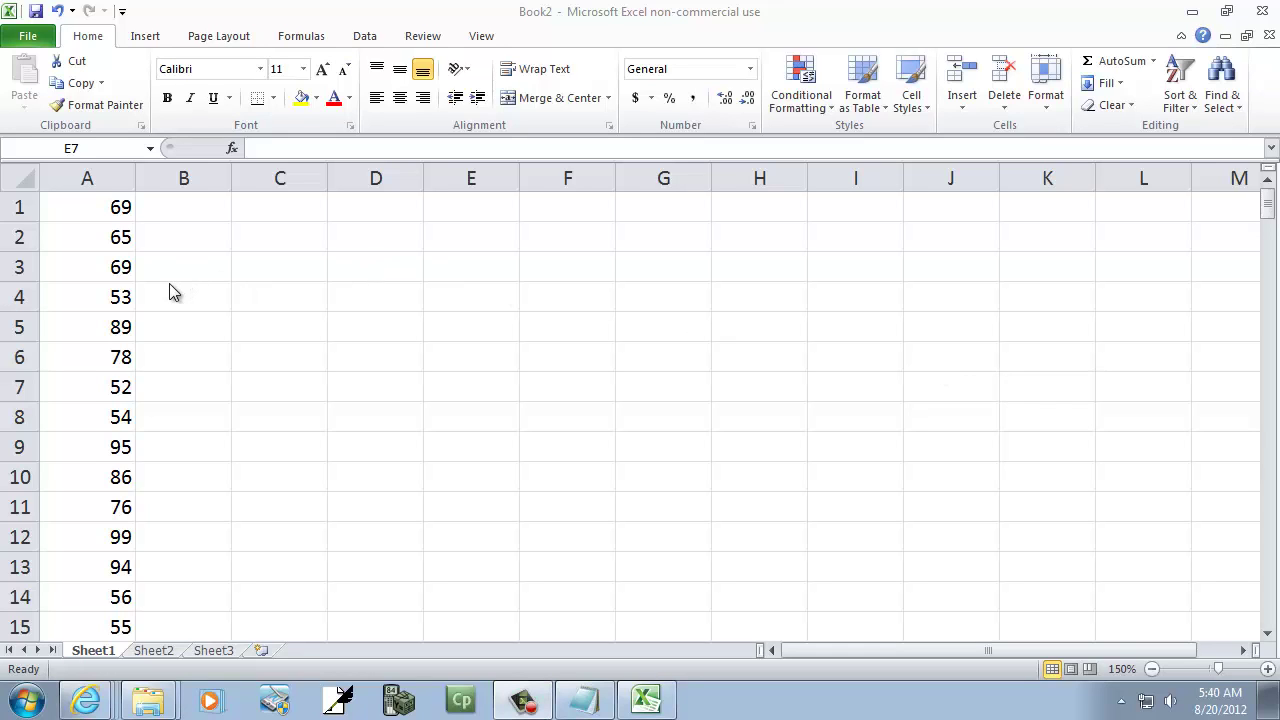
# Step: Enter bin values 100, 90, 80, 70, 60 and 50 down column B starting at B1
pyautogui.click(115, 201)
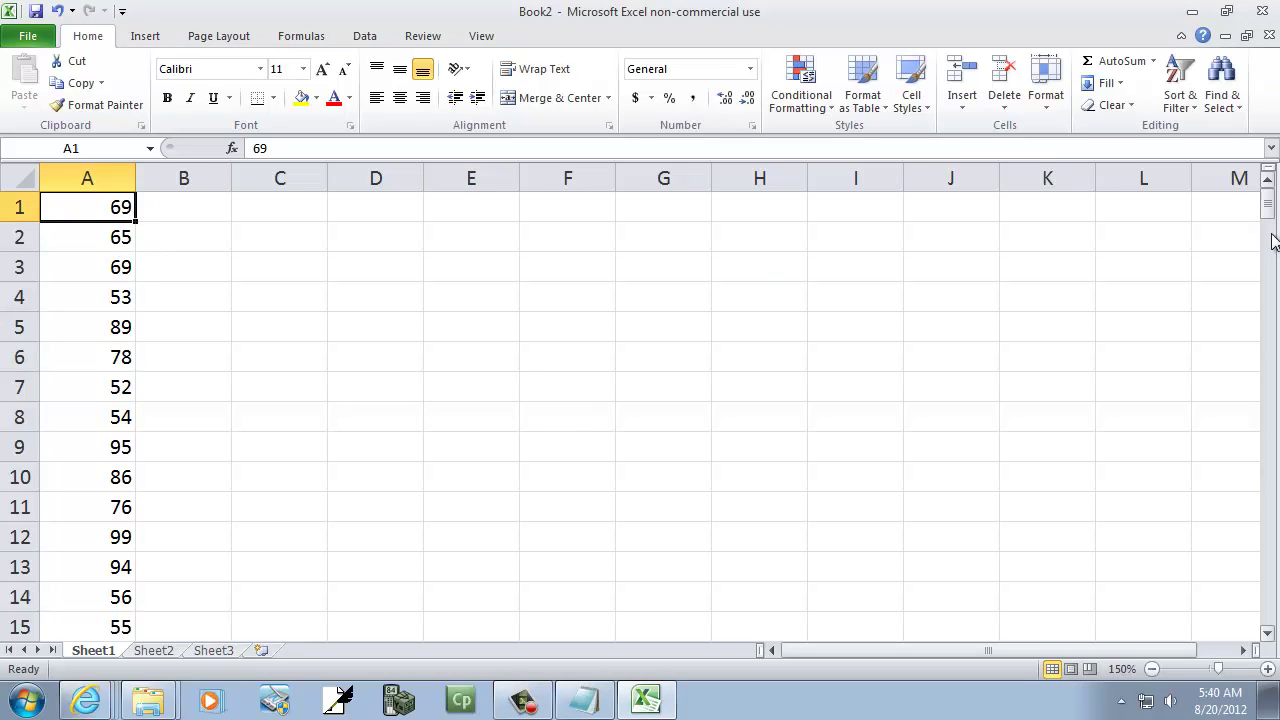
pyautogui.moveTo(1268, 203)
pyautogui.mouseDown()
pyautogui.moveTo(1274, 625)
pyautogui.moveTo(1252, 190)
pyautogui.mouseUp()
pyautogui.click(189, 203)
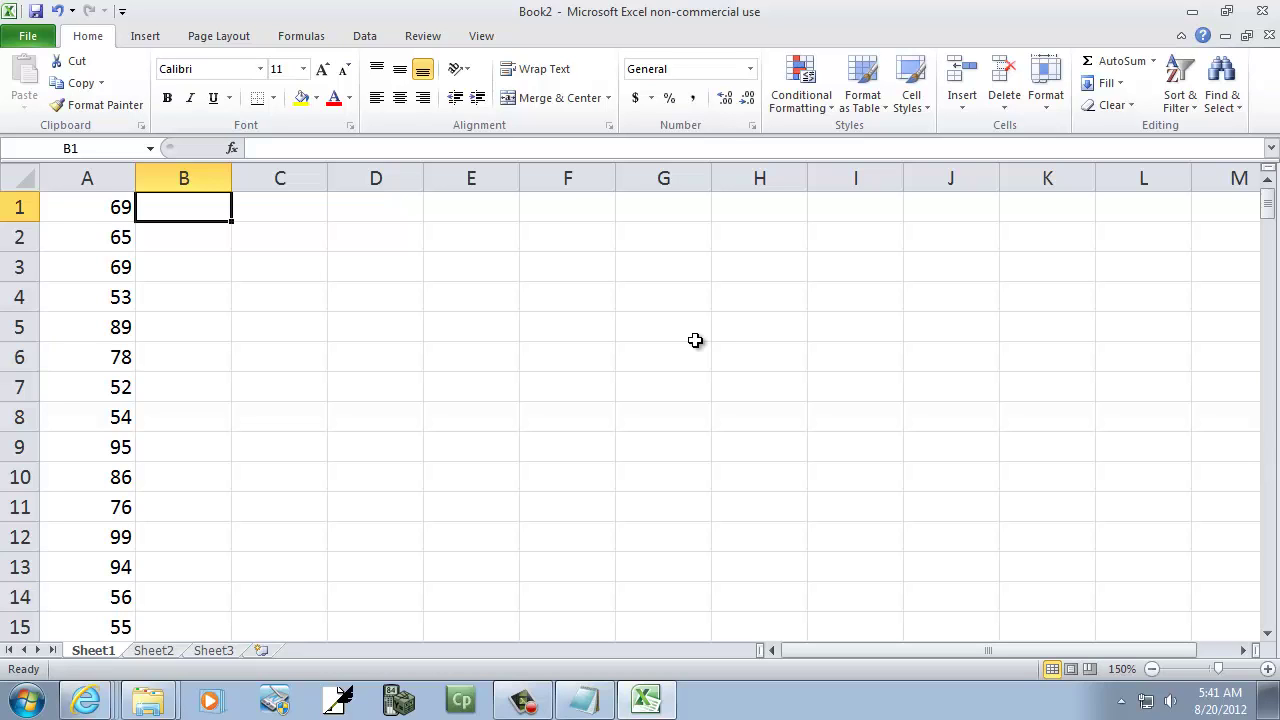
pyautogui.write('10')
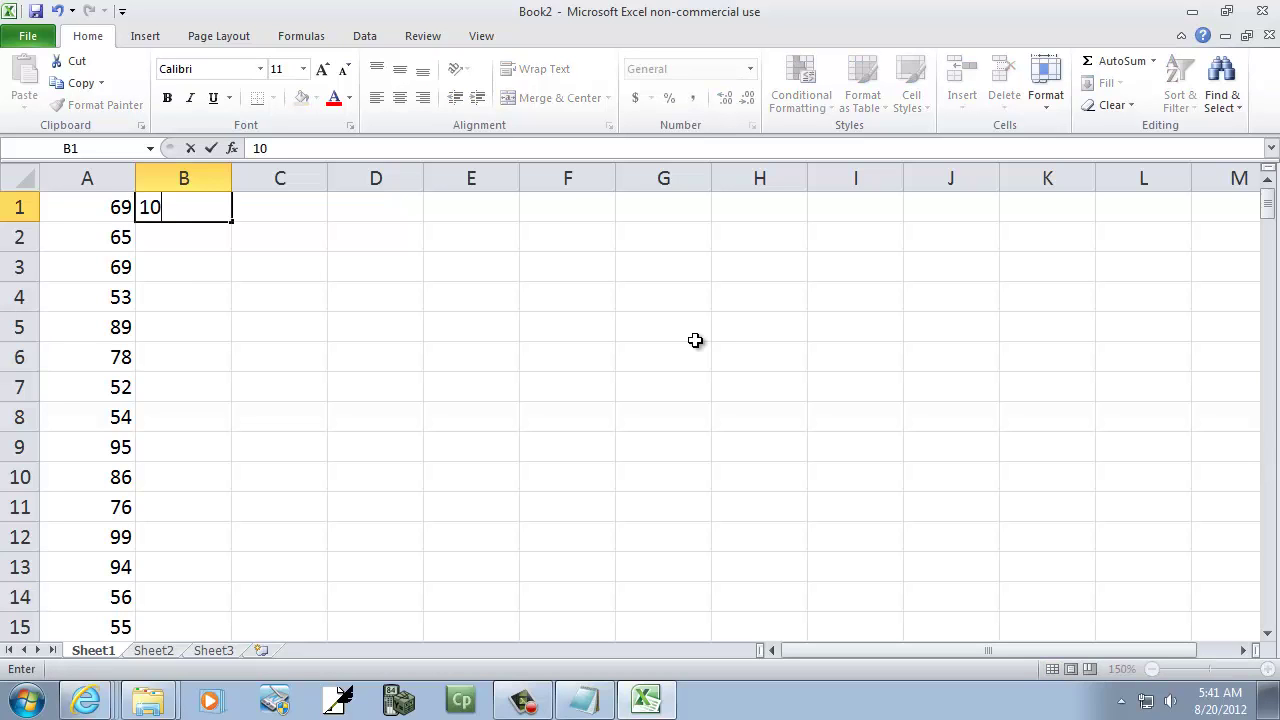
pyautogui.write('0')
pyautogui.press('Return')
pyautogui.write('90')
pyautogui.press('Return')
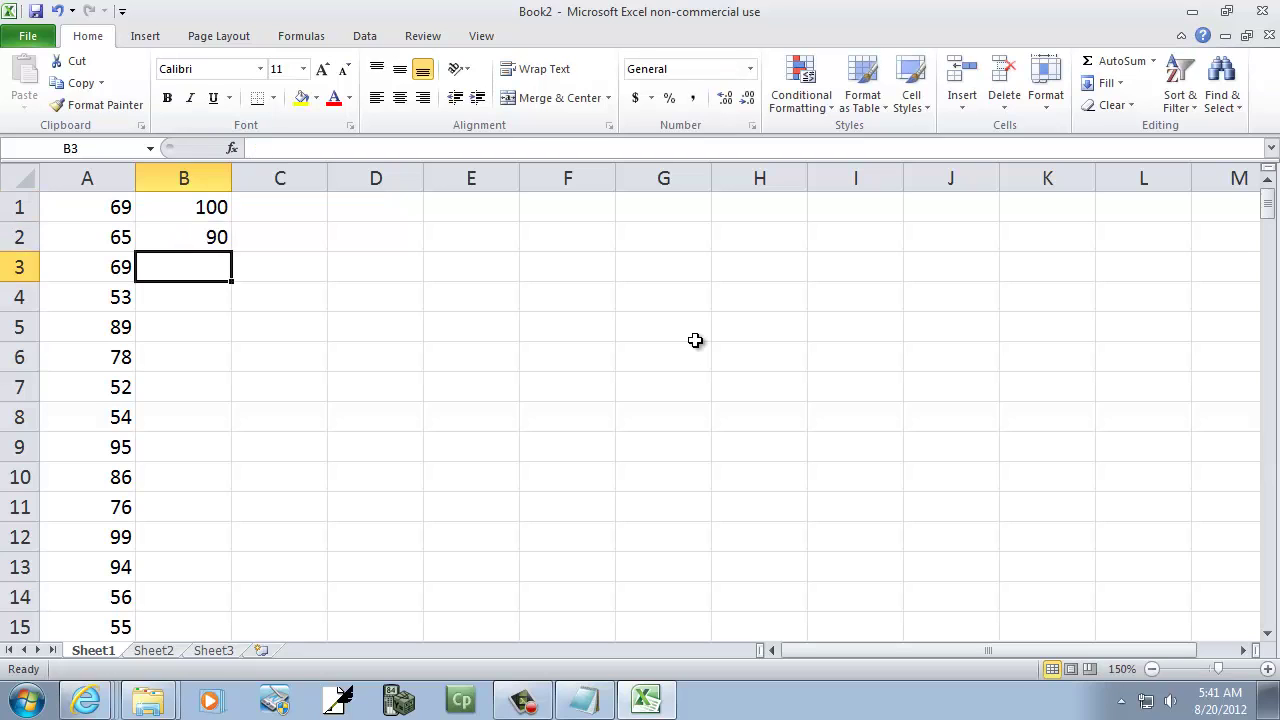
pyautogui.write('80')
pyautogui.press('Return')
pyautogui.write('70')
pyautogui.press('Return')
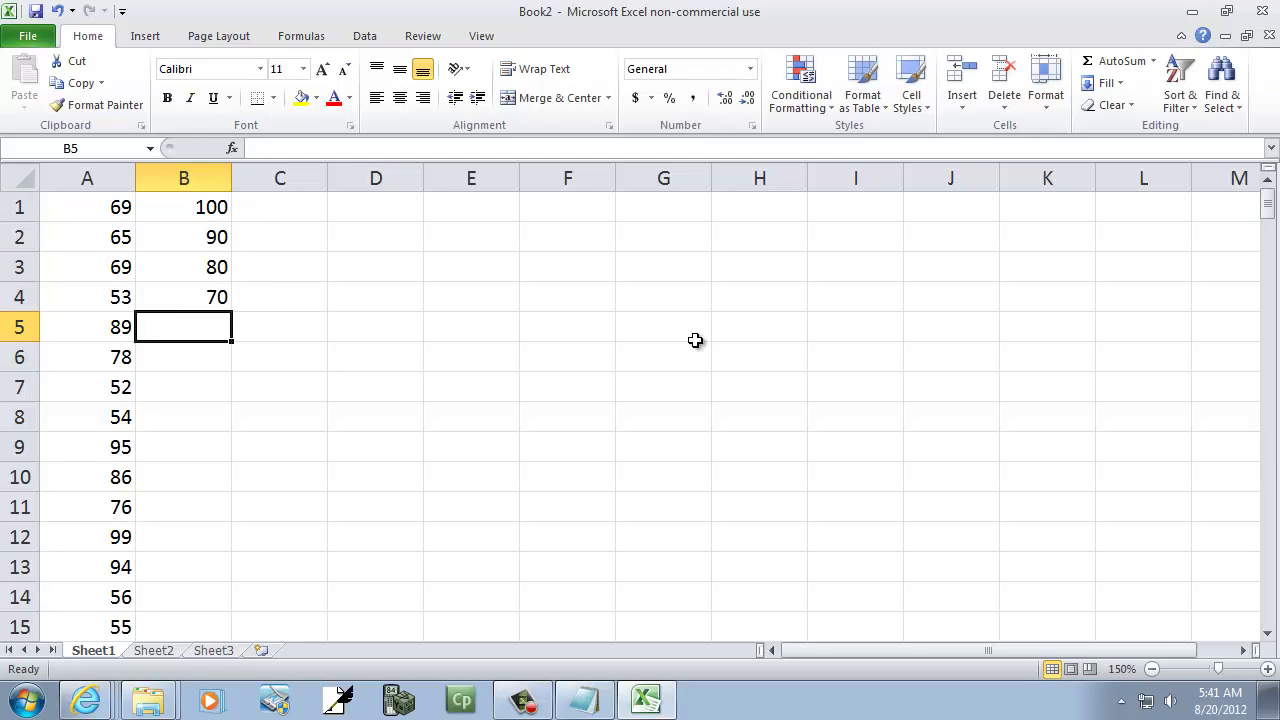
pyautogui.write('60')
pyautogui.press('Return')
pyautogui.write('50')
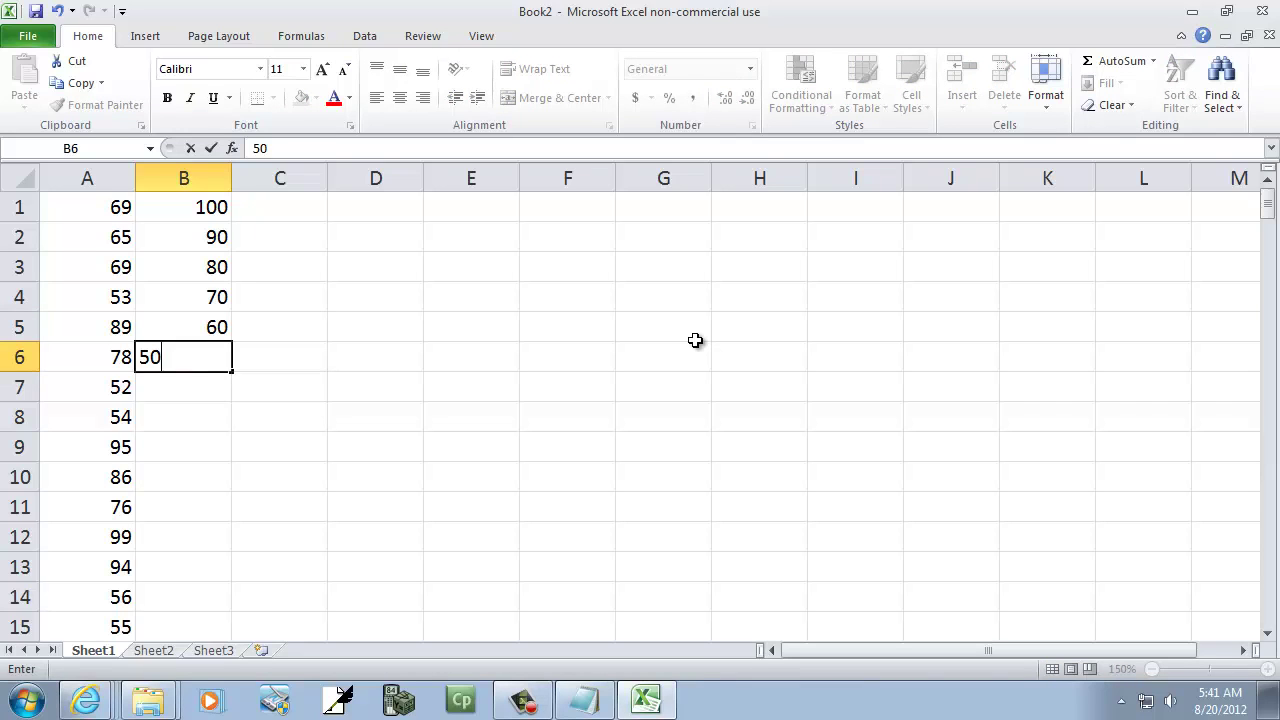
pyautogui.press('Return')
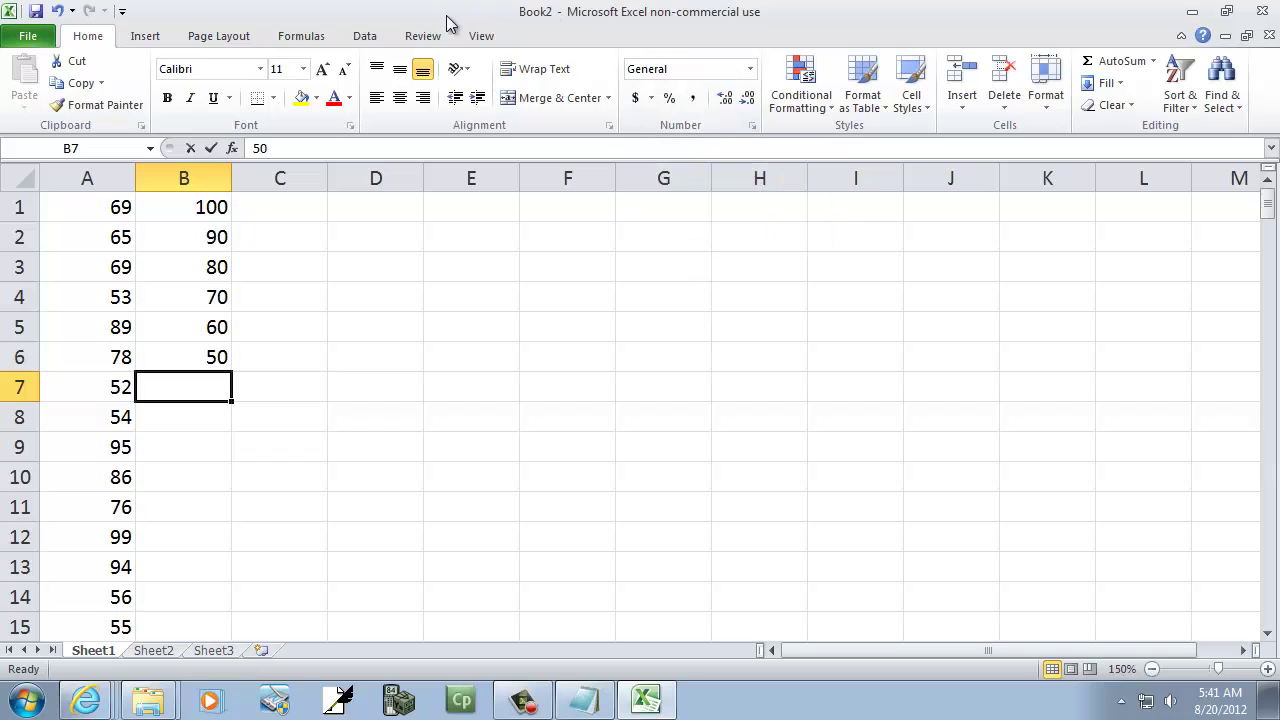
# Step: Choose Histogram from the Data Analysis tools on the Data tab
pyautogui.click(372, 40)
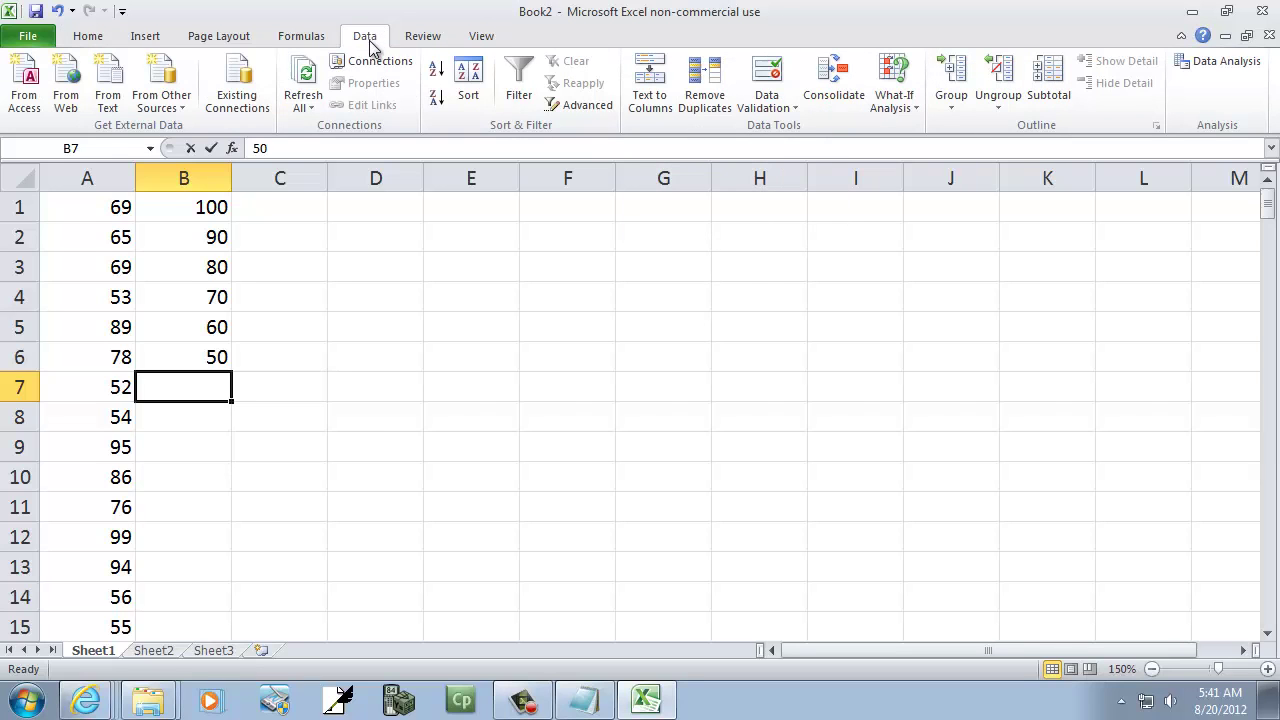
pyautogui.click(1230, 66)
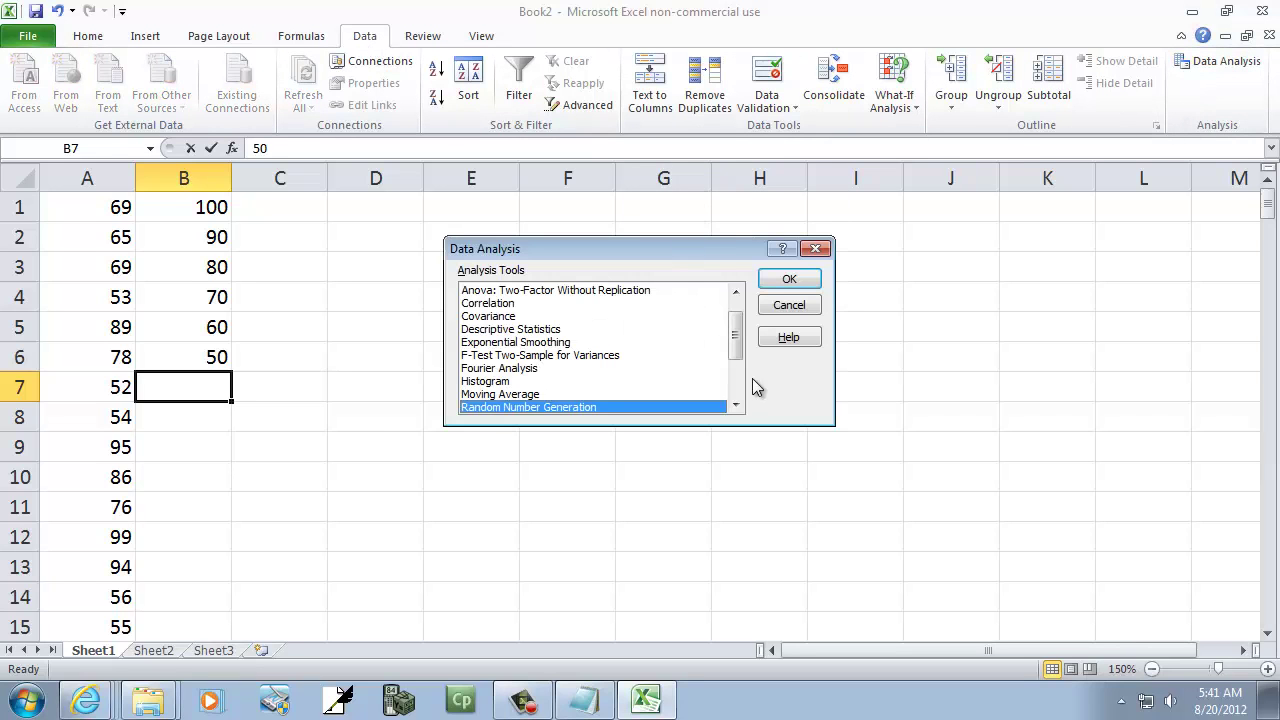
pyautogui.click(492, 381)
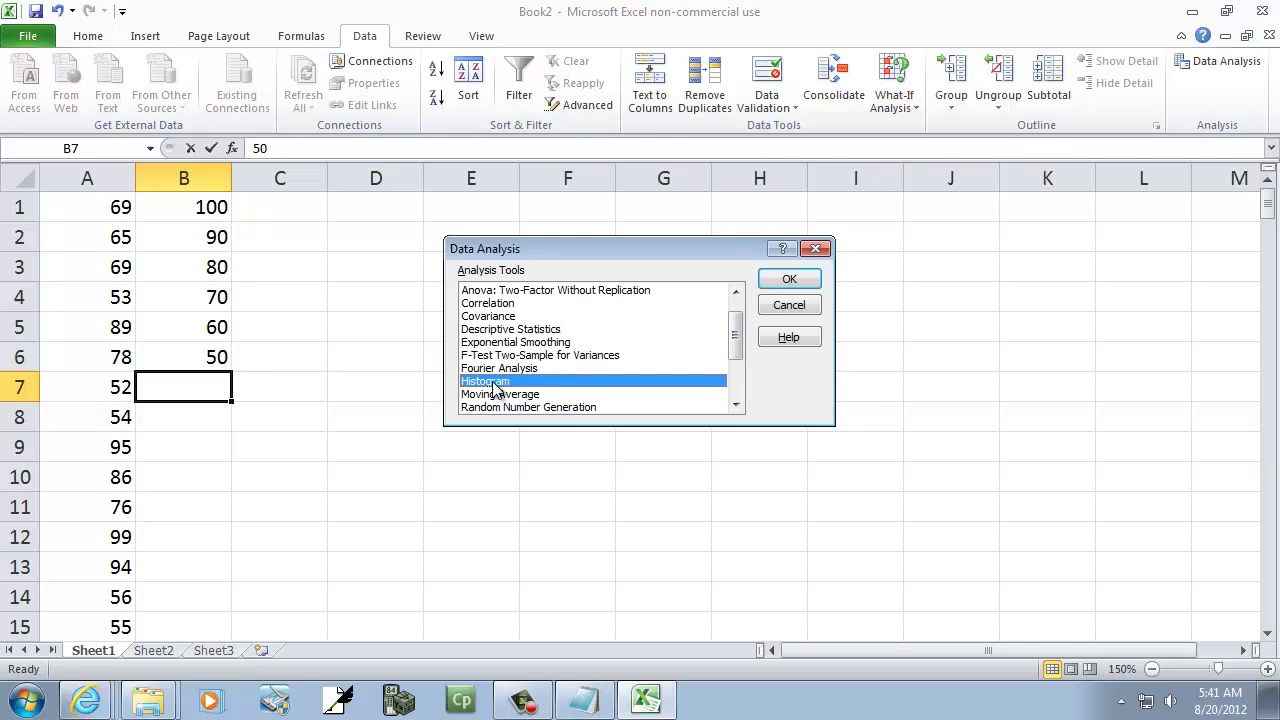
# Step: Set the Histogram input range to A1:A210 and bin range to $B$1:$B$6, with Chart Output on
pyautogui.click(785, 281)
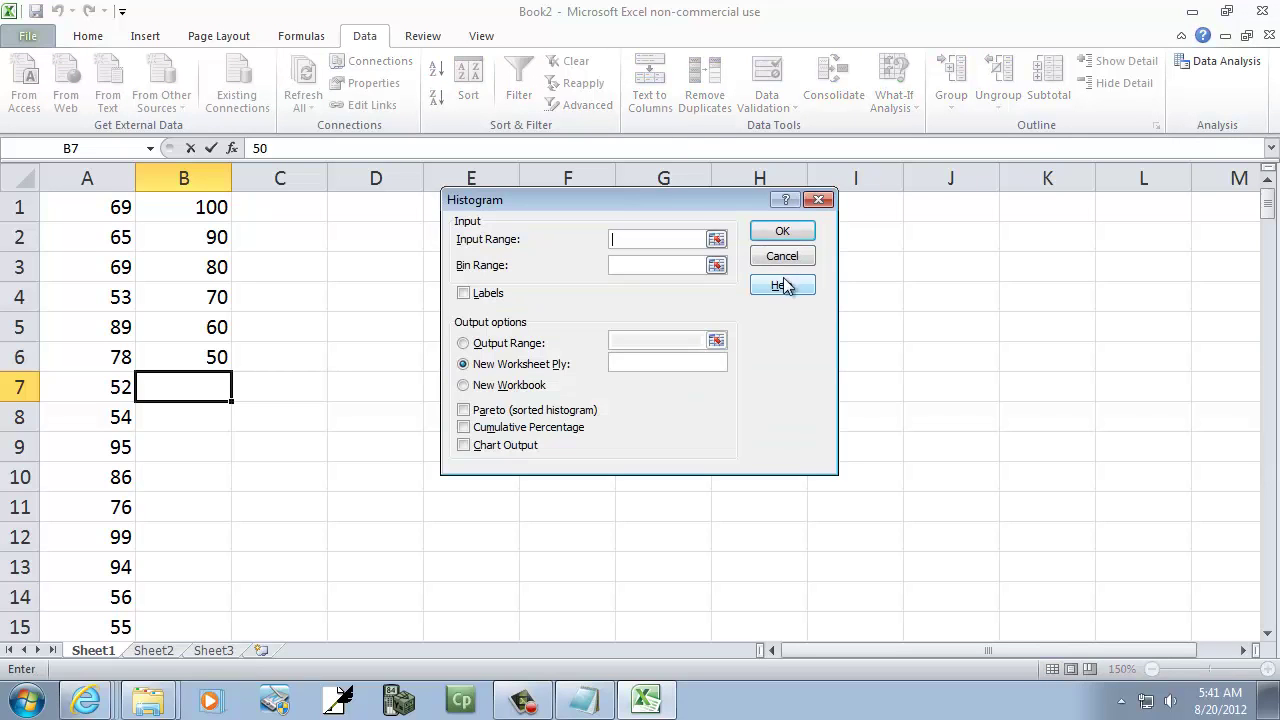
pyautogui.click(655, 238)
pyautogui.click(663, 266)
pyautogui.click(716, 266)
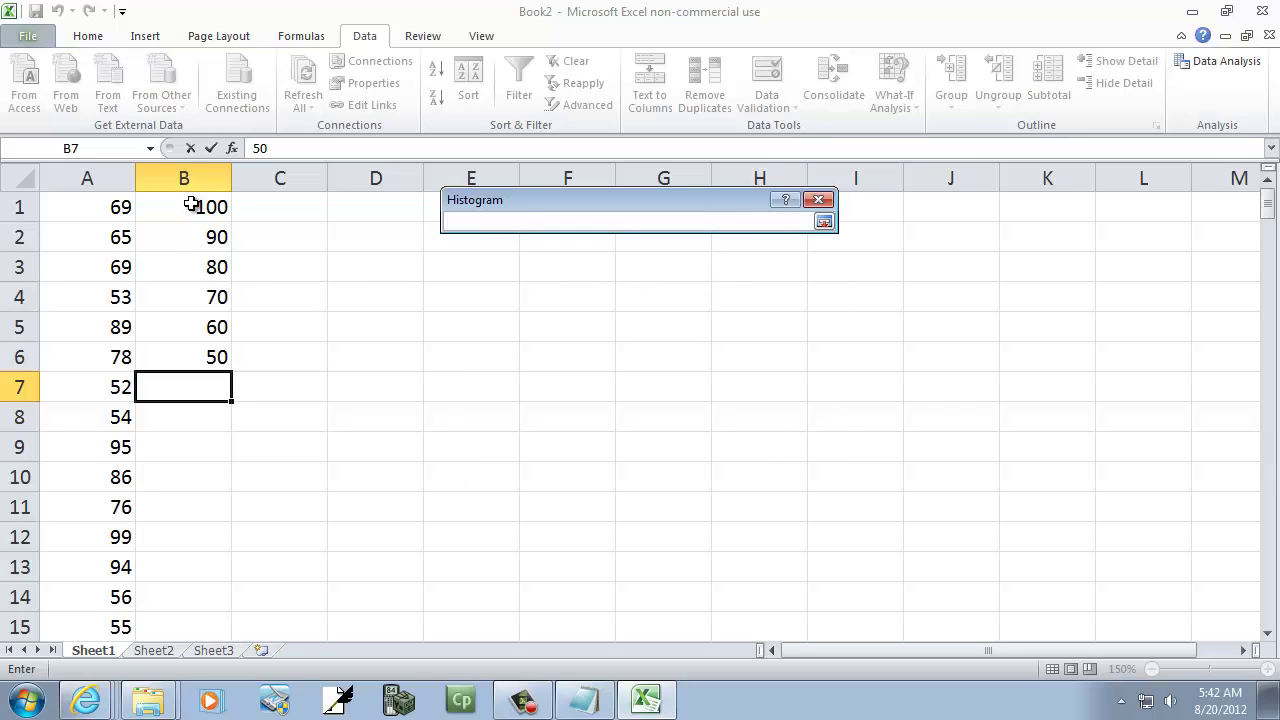
pyautogui.moveTo(191, 204); pyautogui.dragTo(191, 363)
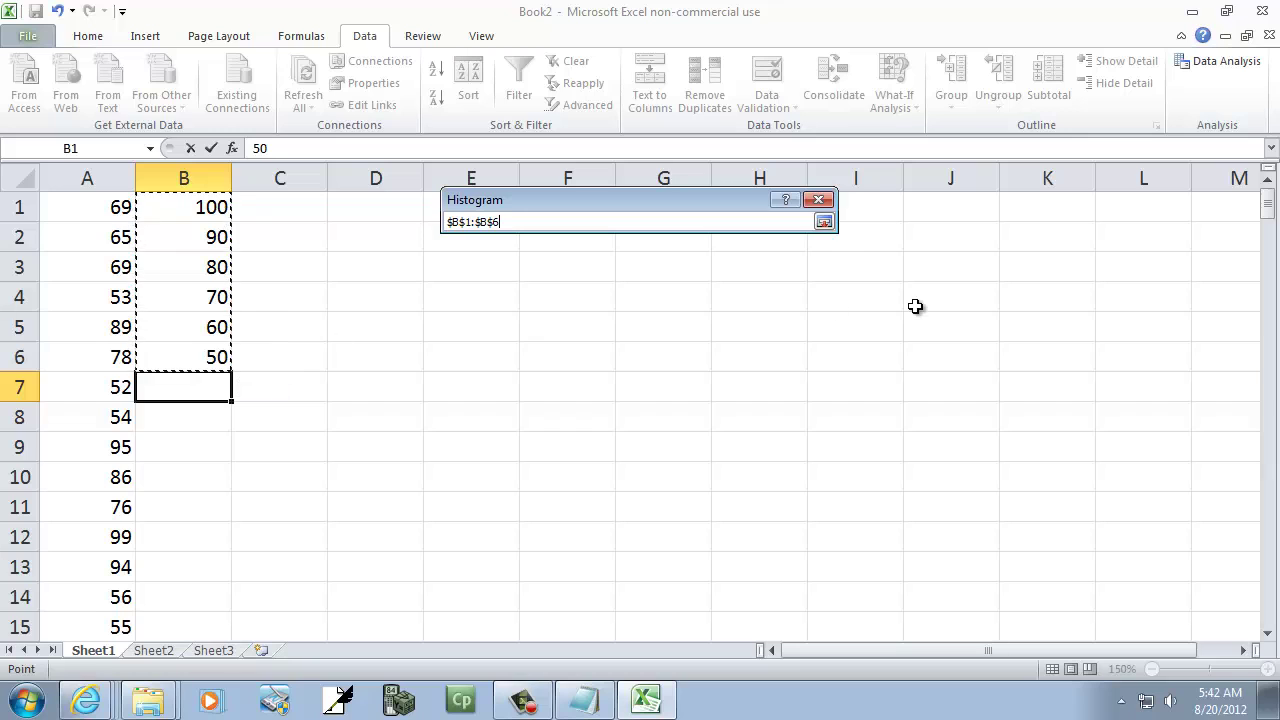
pyautogui.click(824, 223)
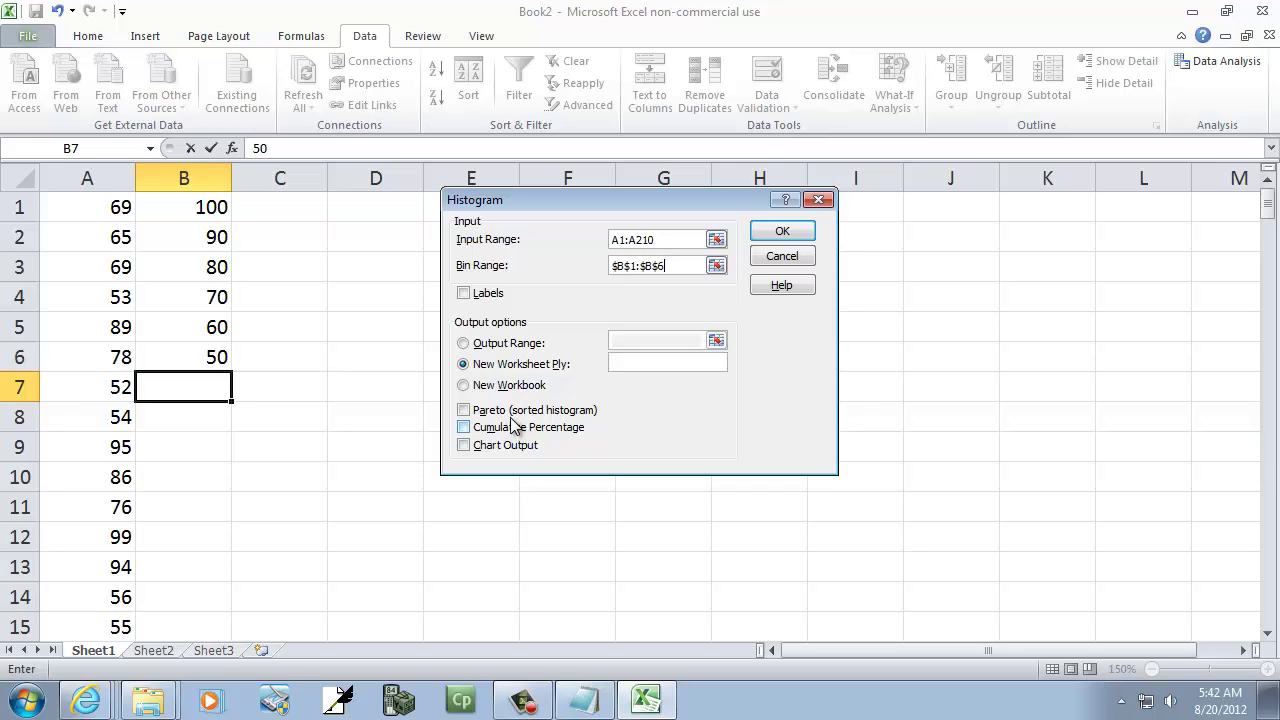
pyautogui.click(464, 445)
# Step: Run the histogram to a new sheet, producing the Bin/Frequency table and chart, then click A7
pyautogui.click(784, 232)
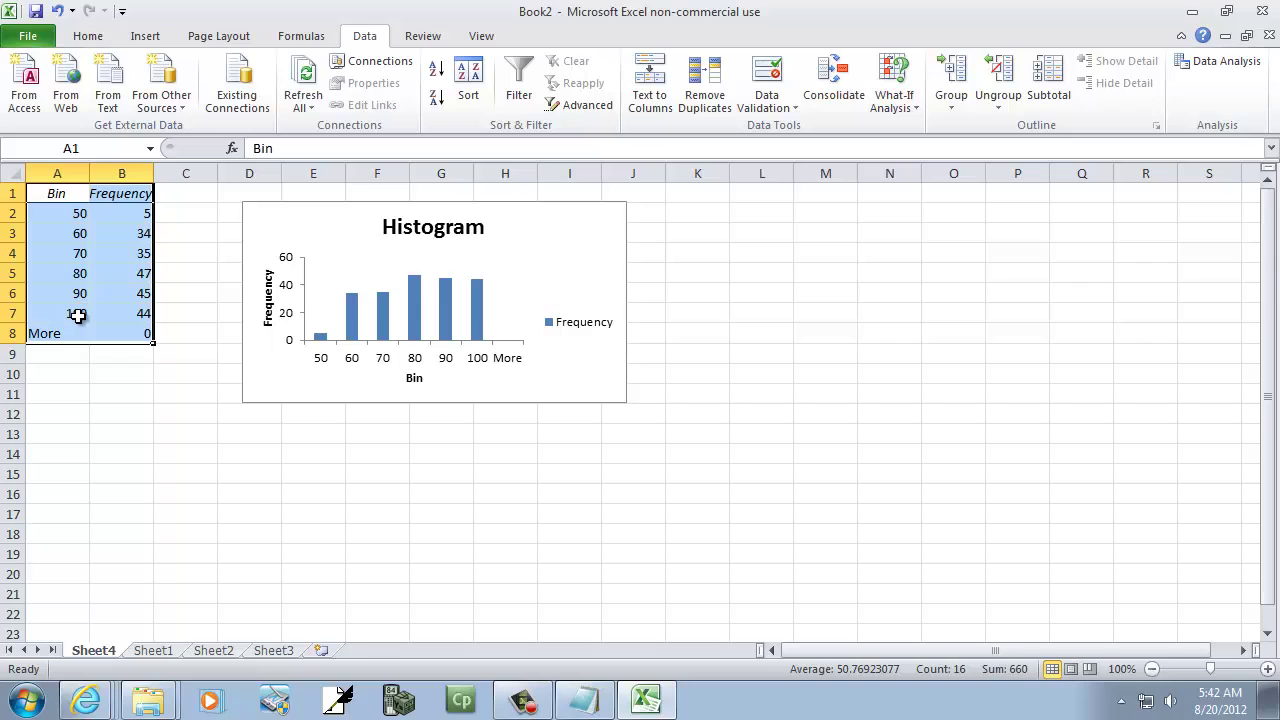
pyautogui.click(78, 315)
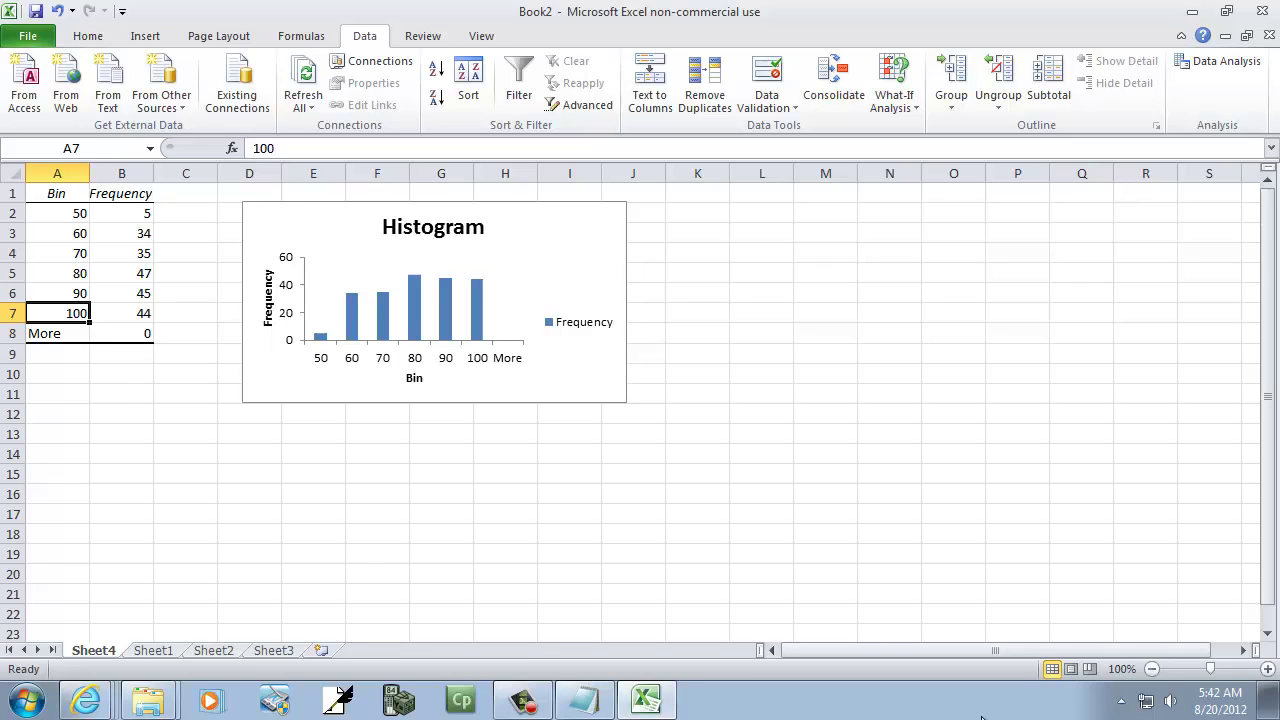
# Step: Relabel the top two bins as 91-100 and 81-90
pyautogui.write('99-10')
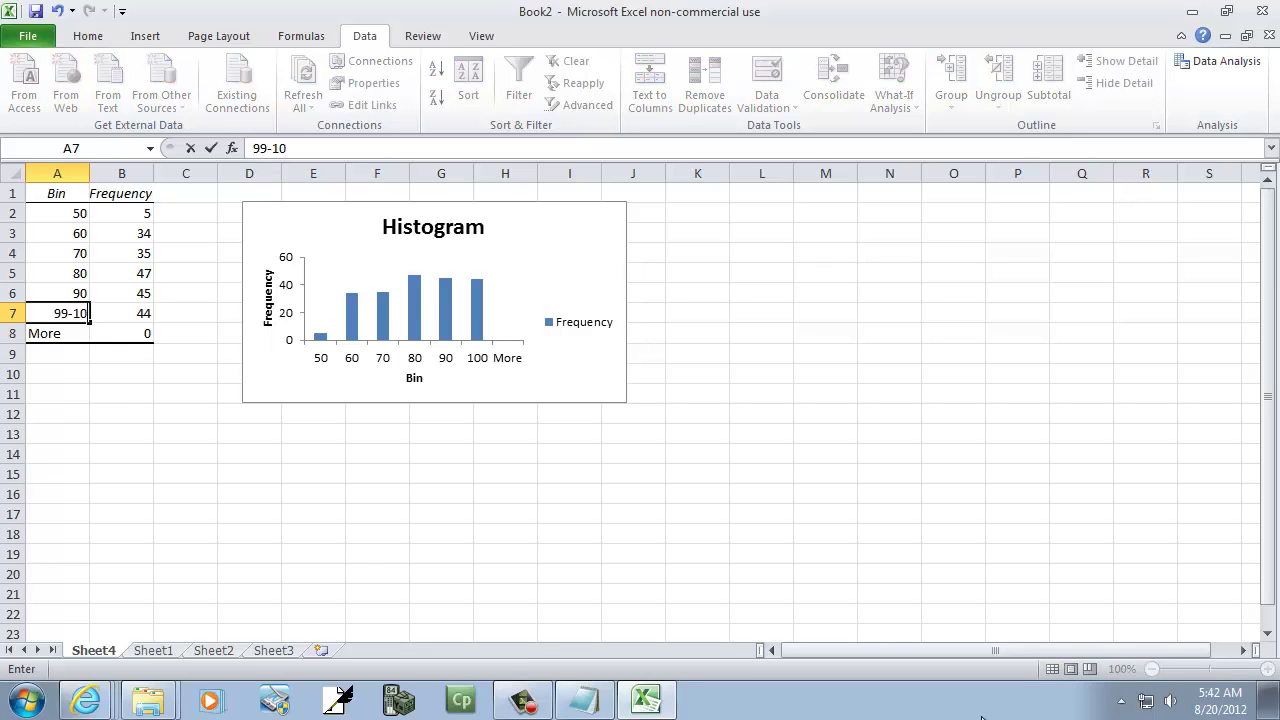
pyautogui.press('BackSpace')
pyautogui.press('BackSpace')
pyautogui.press('BackSpace')
pyautogui.write('1-100')
pyautogui.press('Return')
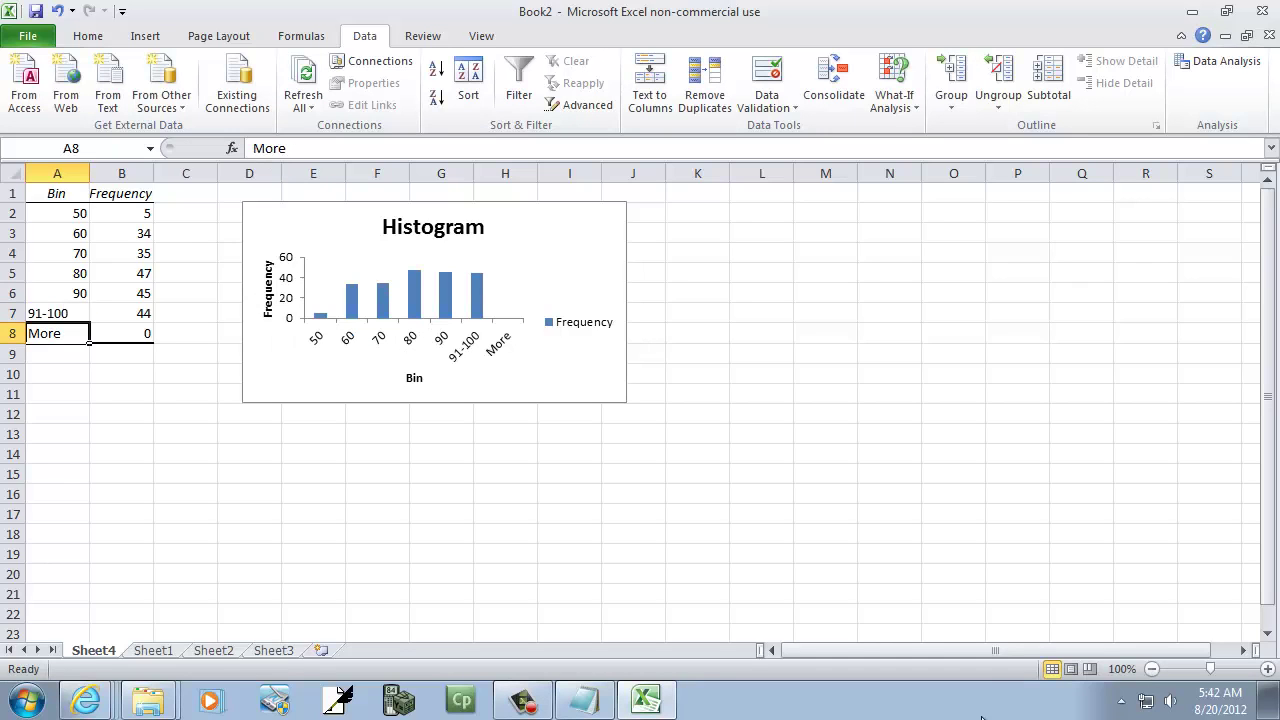
pyautogui.press('Up')
pyautogui.press('Up')
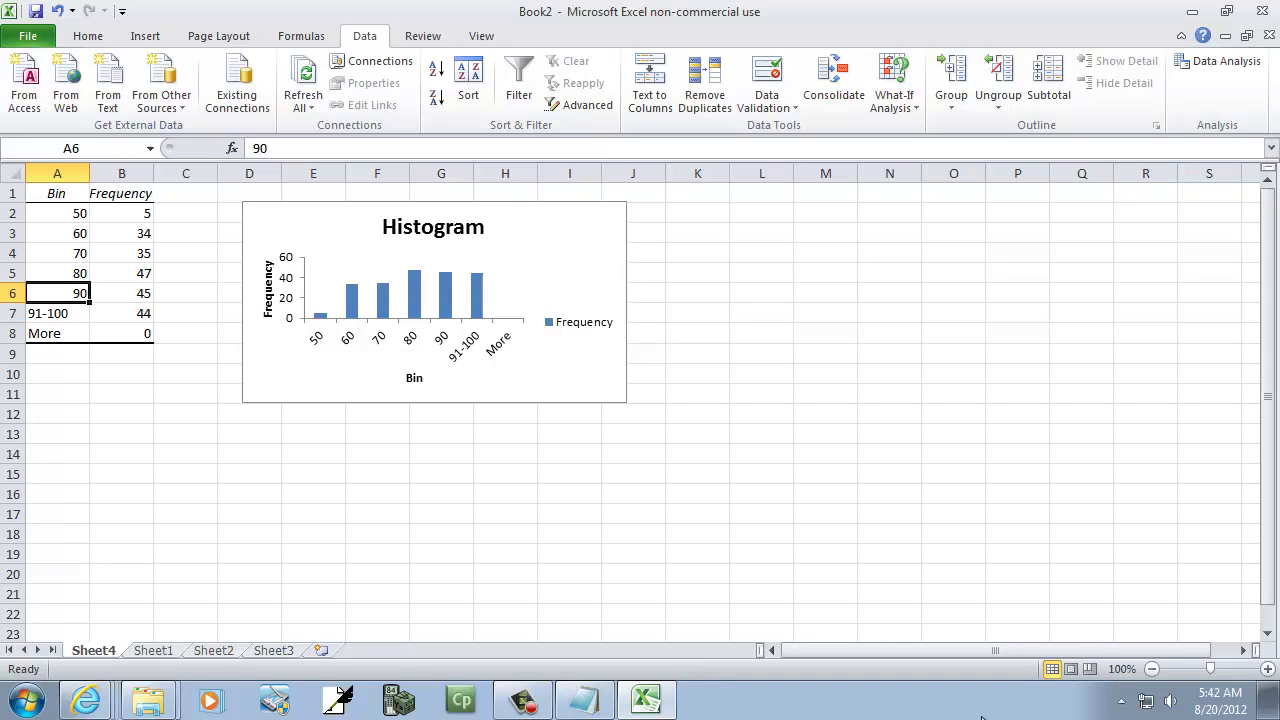
pyautogui.write('81-99')
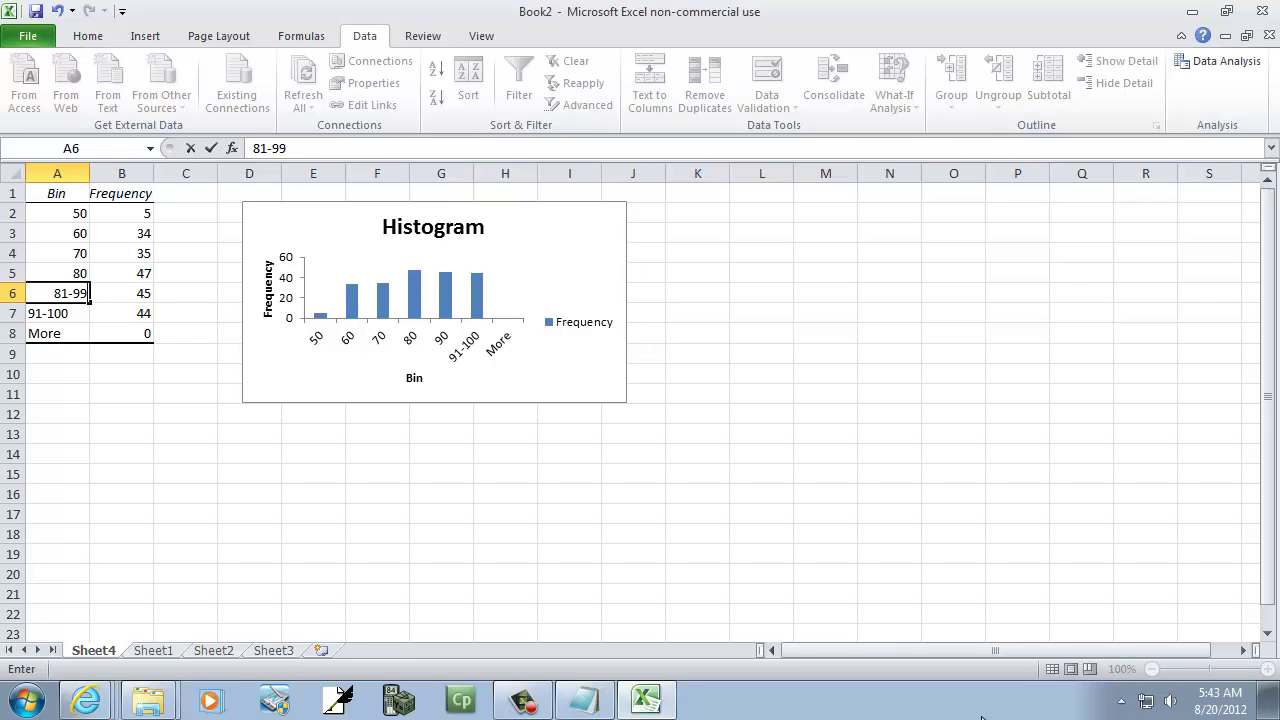
pyautogui.press('BackSpace')
pyautogui.press('BackSpace')
pyautogui.write('90')
pyautogui.press('Return')
# Step: Relabel the remaining bins as 71-80, 61-70, 51-60 and 41-50
pyautogui.press('Up')
pyautogui.press('Up')
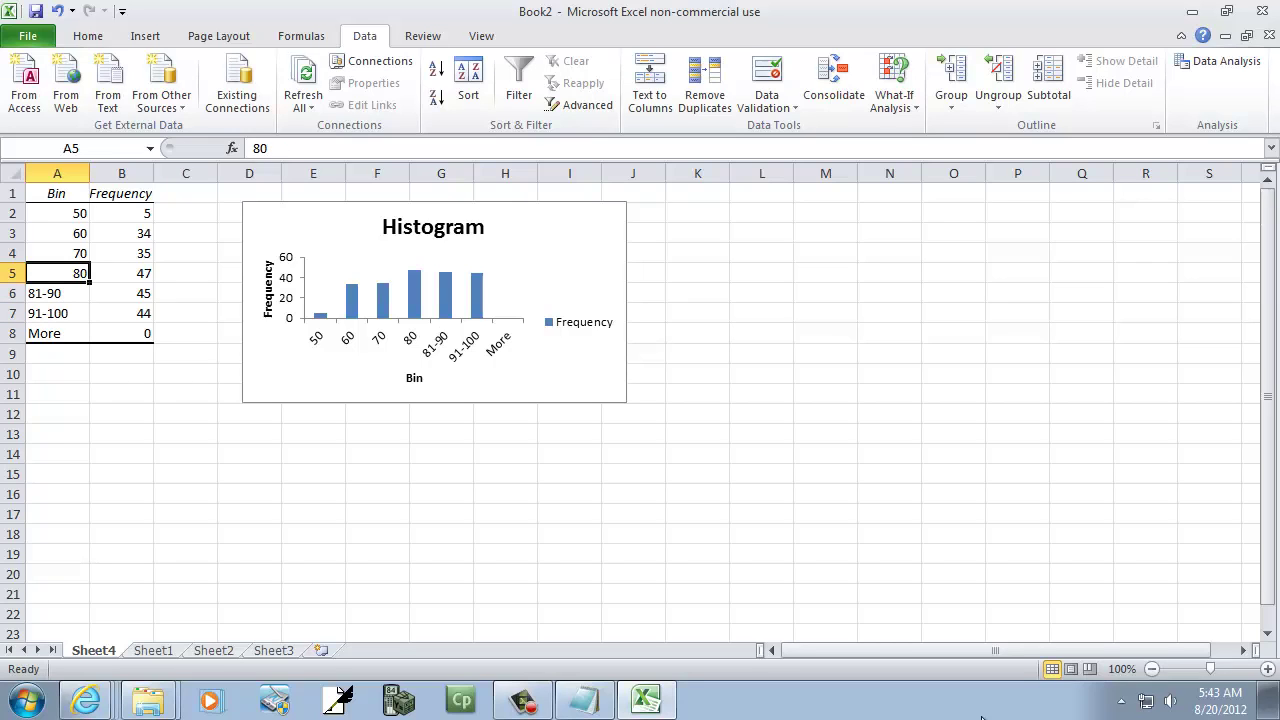
pyautogui.write('71-80')
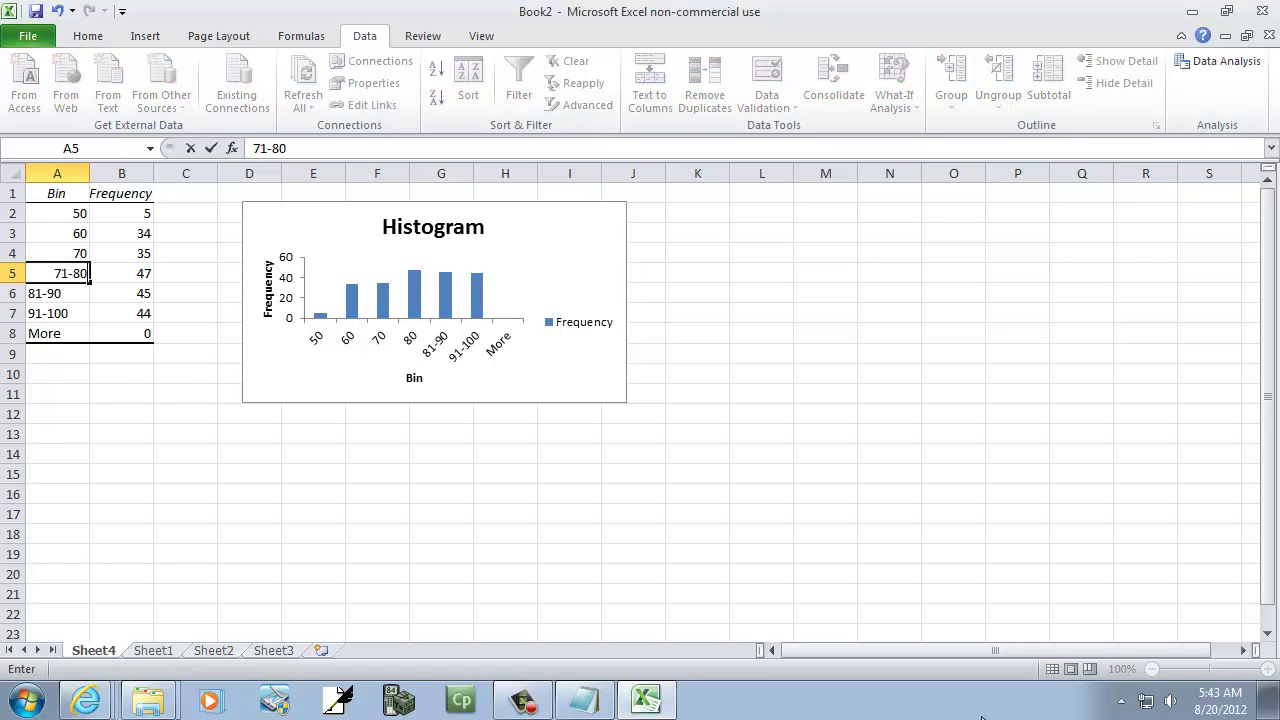
pyautogui.press('Return')
pyautogui.press('Up')
pyautogui.press('Up')
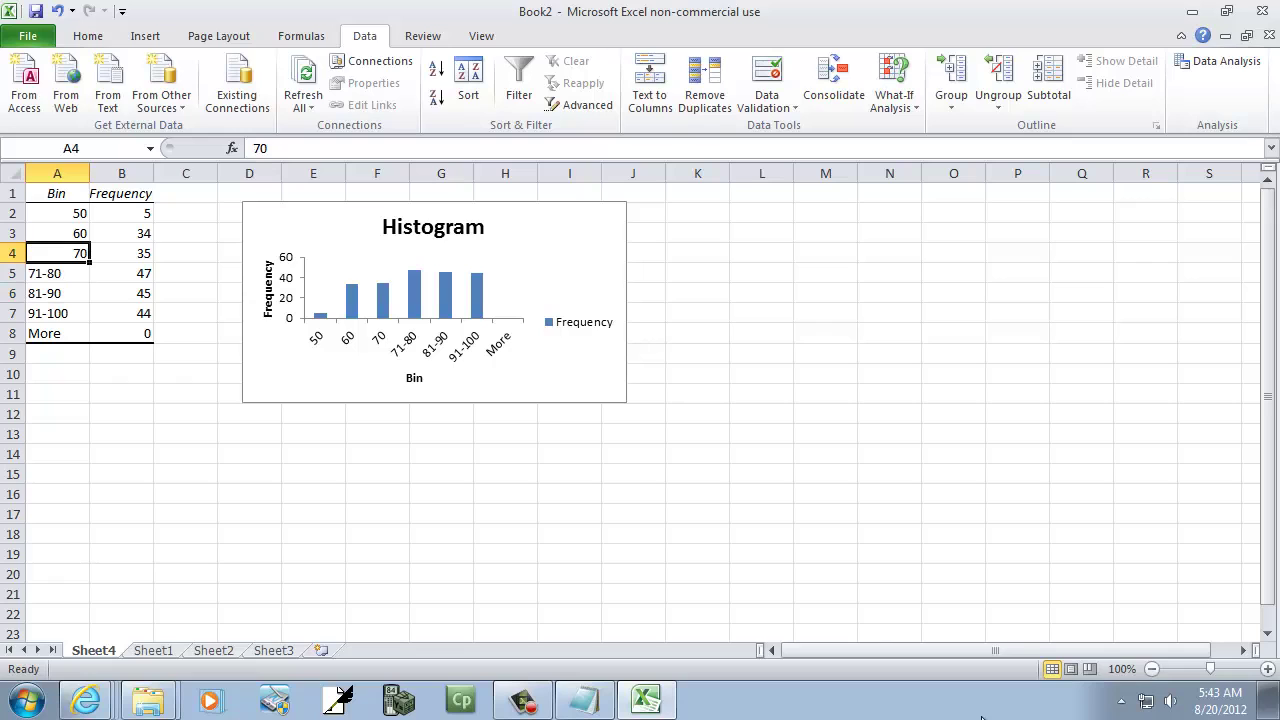
pyautogui.write('61-')
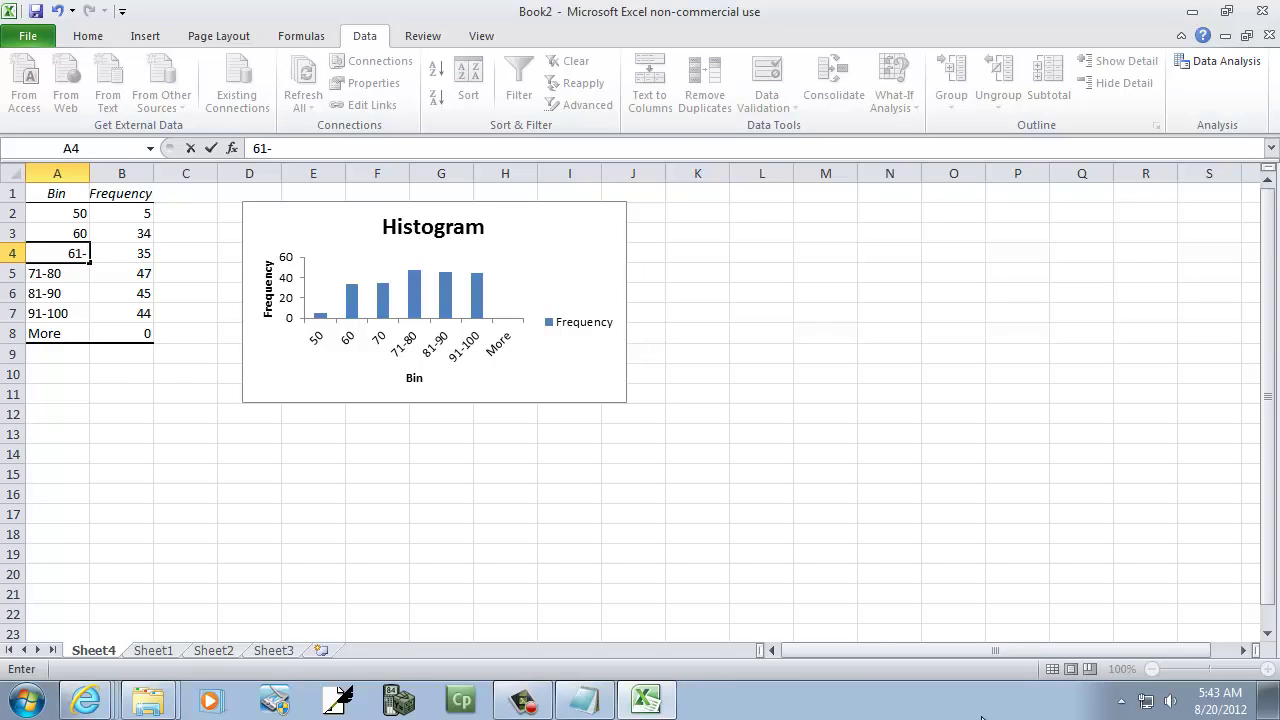
pyautogui.write('70')
pyautogui.press('Return')
pyautogui.press('Up')
pyautogui.press('Up')
pyautogui.write('51-60')
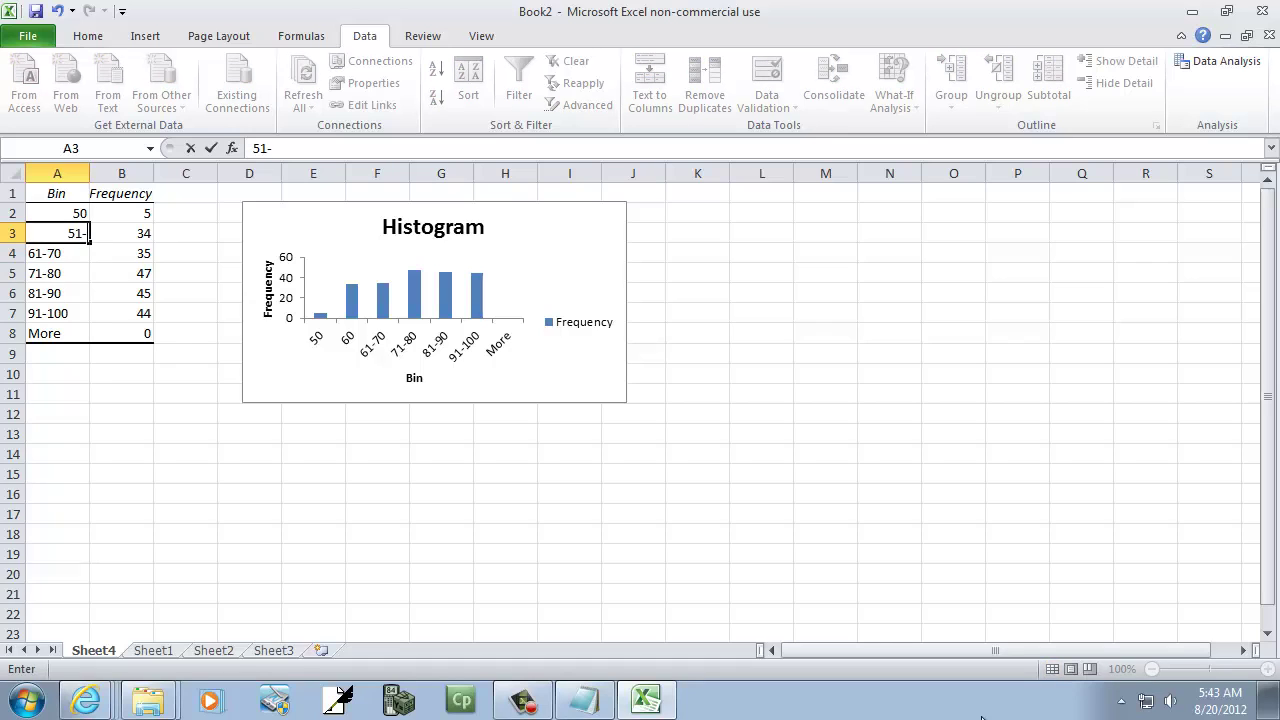
pyautogui.press('Return')
pyautogui.press('Up')
pyautogui.press('Up')
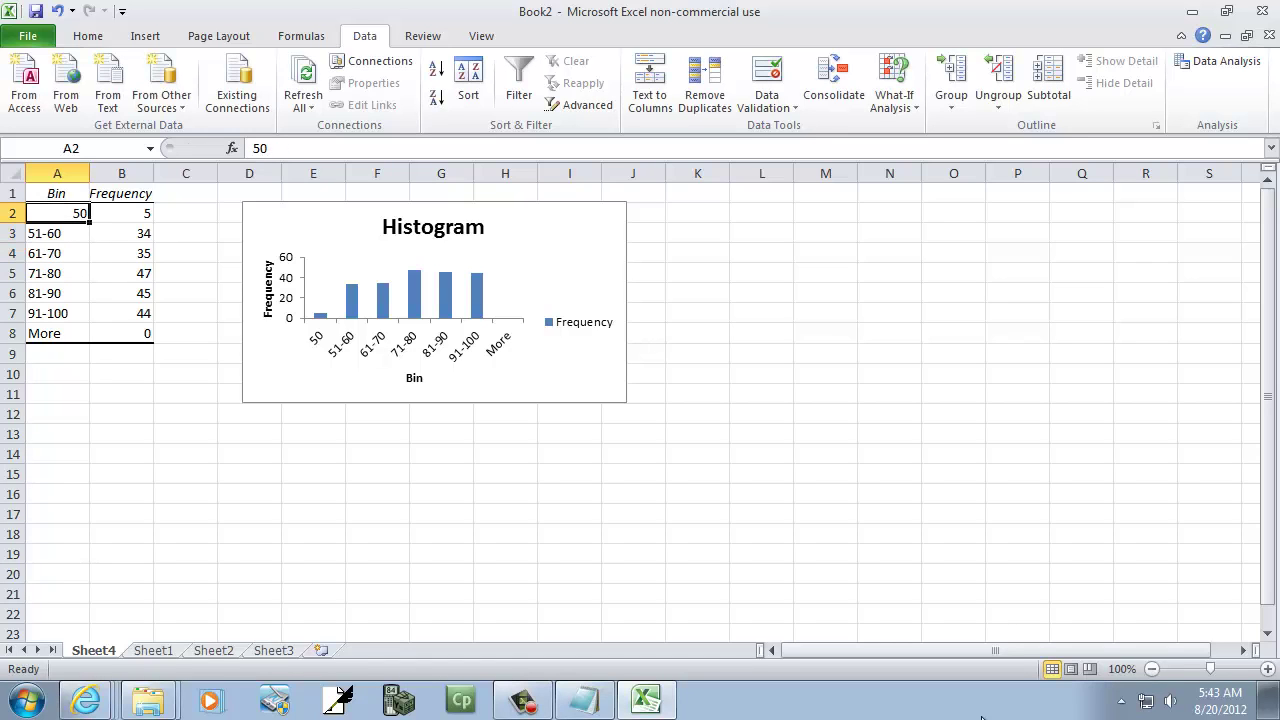
pyautogui.write('41-50')
pyautogui.press('Return')
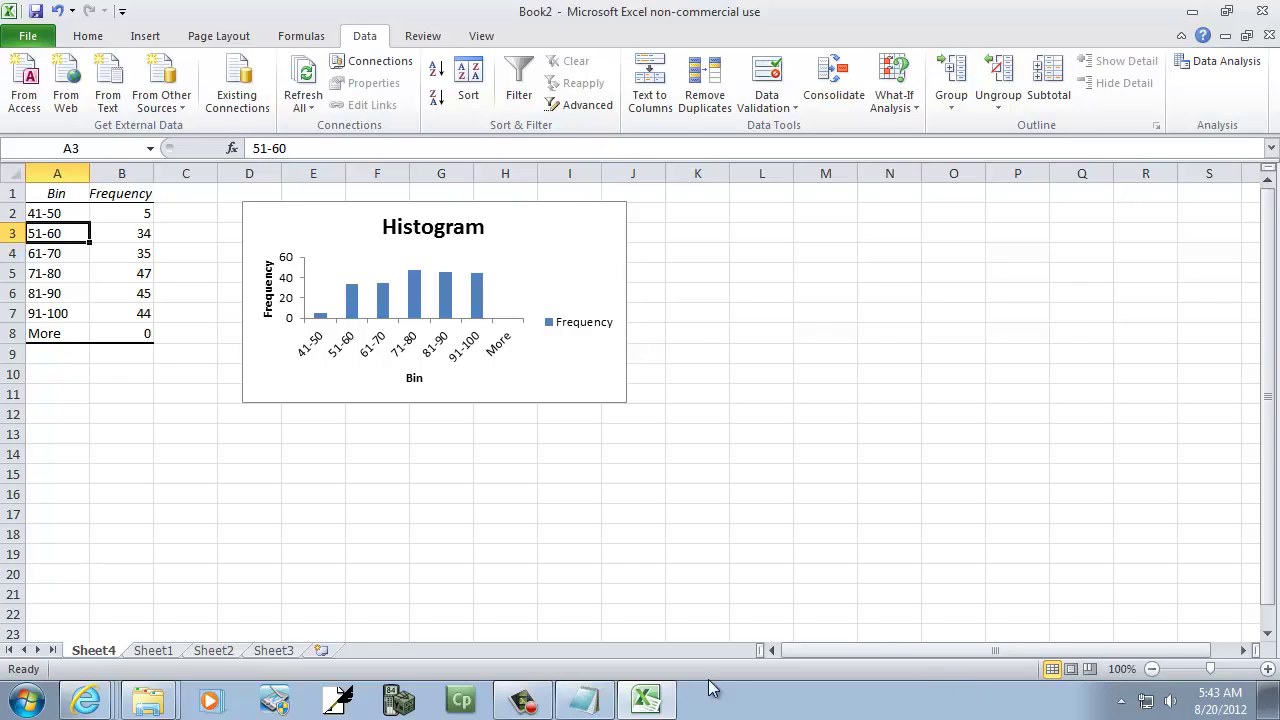
# Step: Enlarge the histogram chart by dragging its corner down and to the right
pyautogui.click(137, 214)
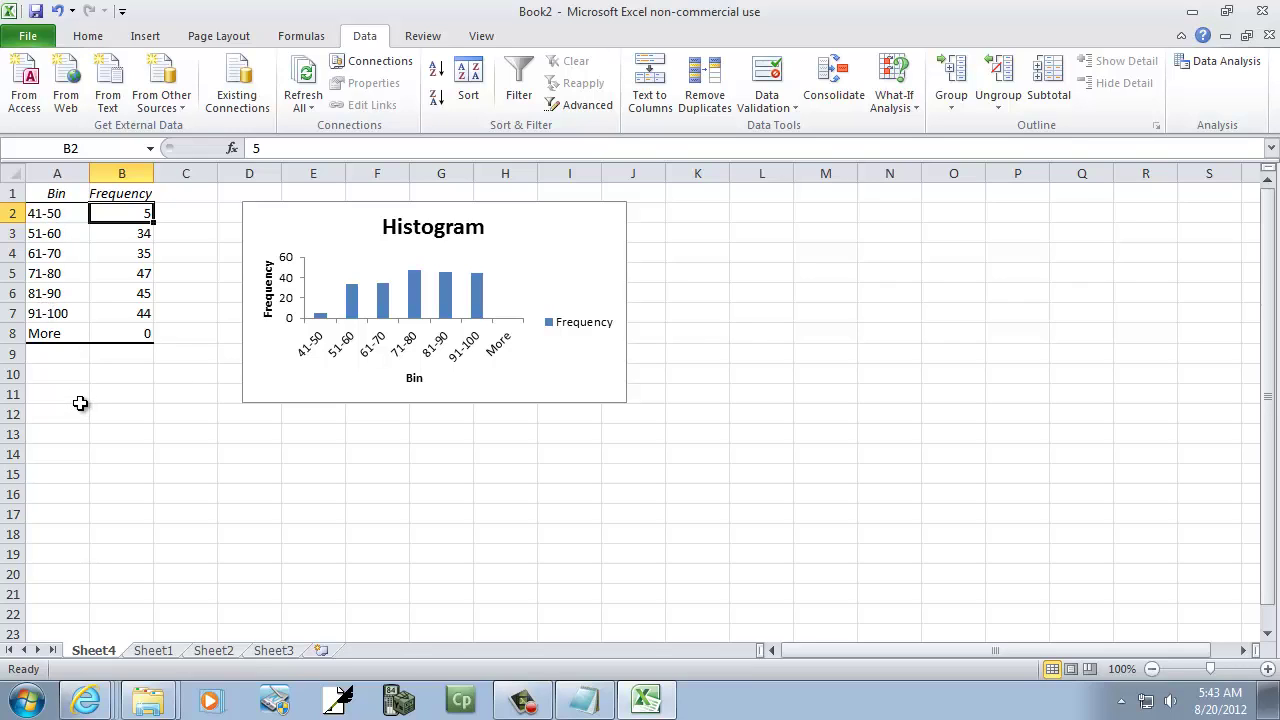
pyautogui.click(612, 392)
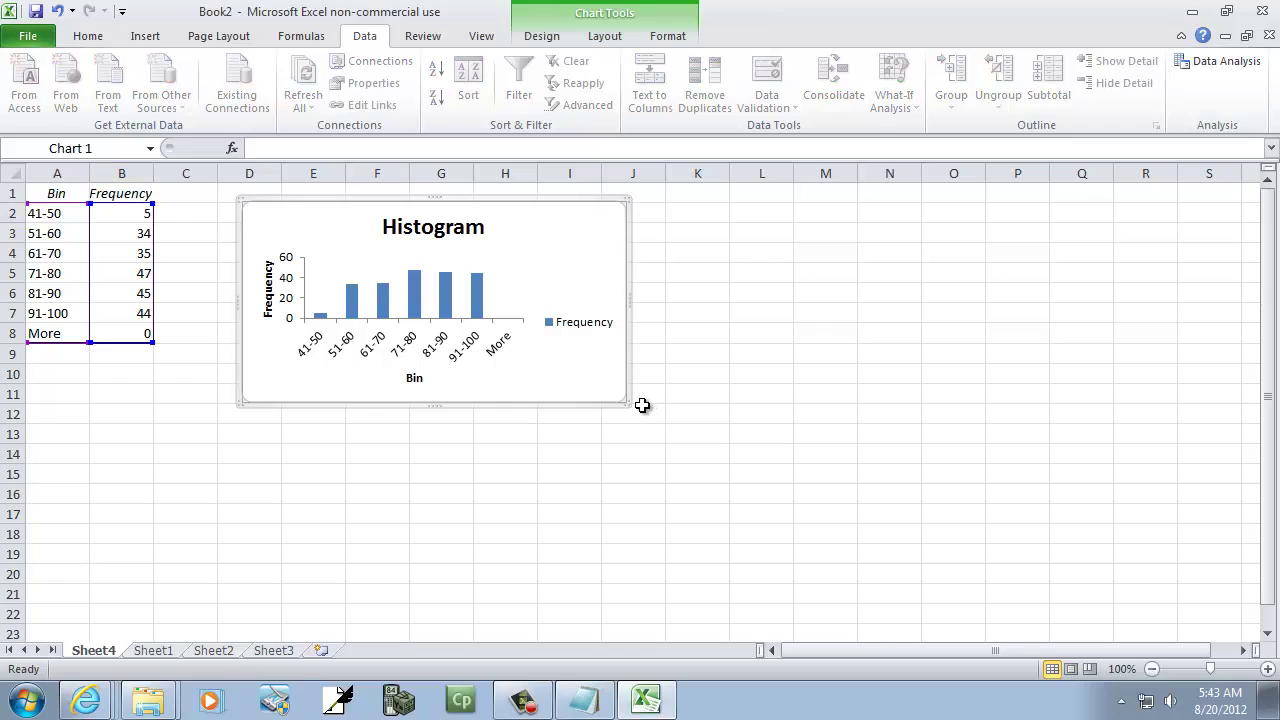
pyautogui.moveTo(626, 403); pyautogui.dragTo(756, 510)
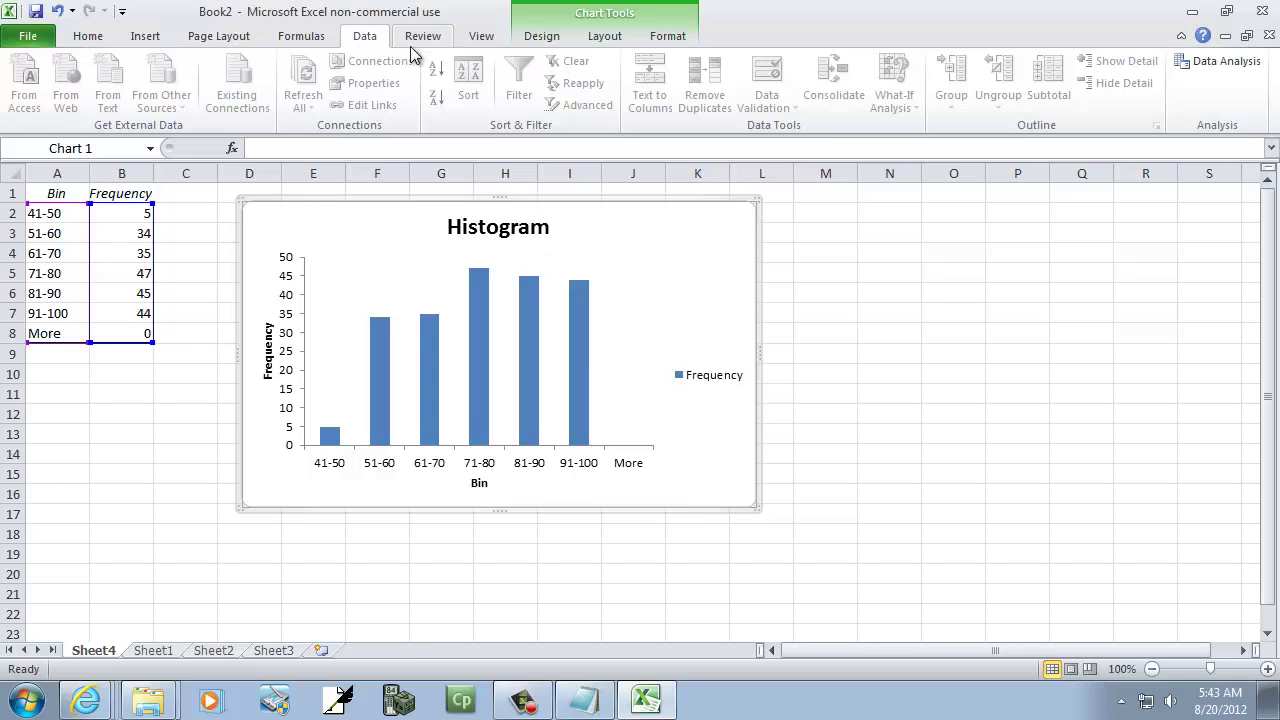
# Step: Review the Chart Tools Layout and Design options, then reselect the chart
pyautogui.click(605, 40)
pyautogui.click(561, 37)
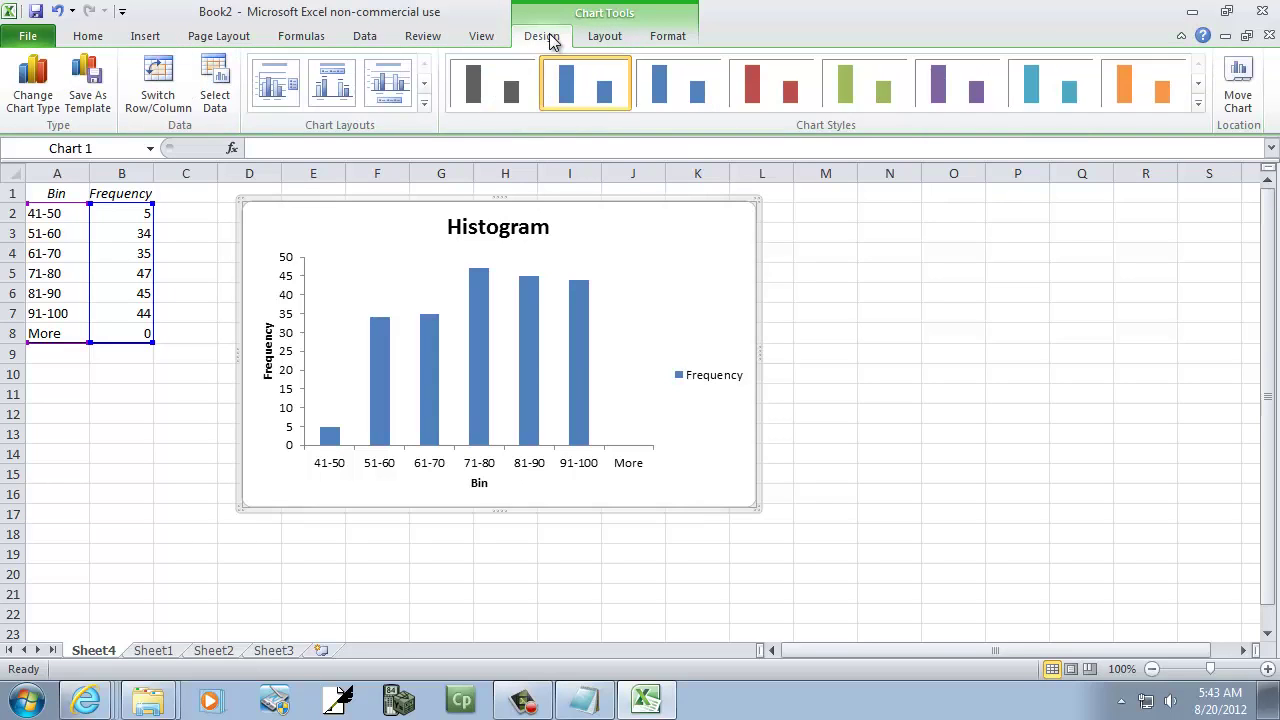
pyautogui.click(605, 36)
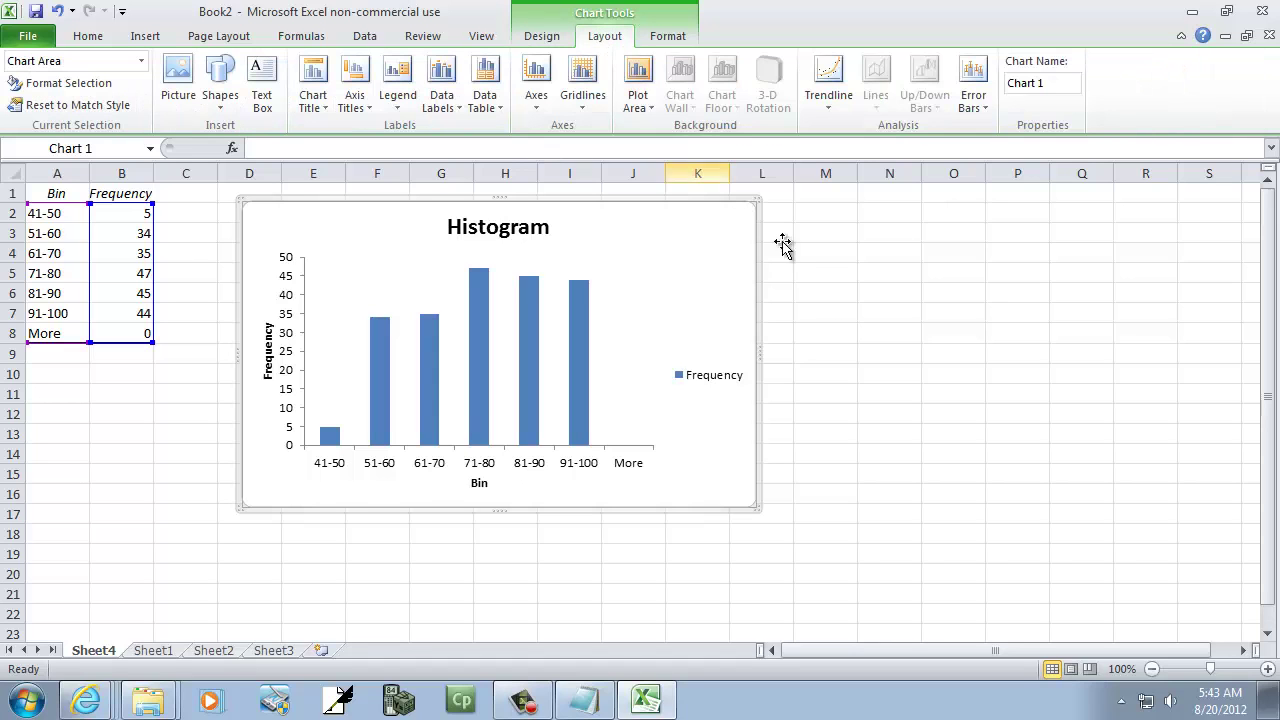
pyautogui.click(869, 333)
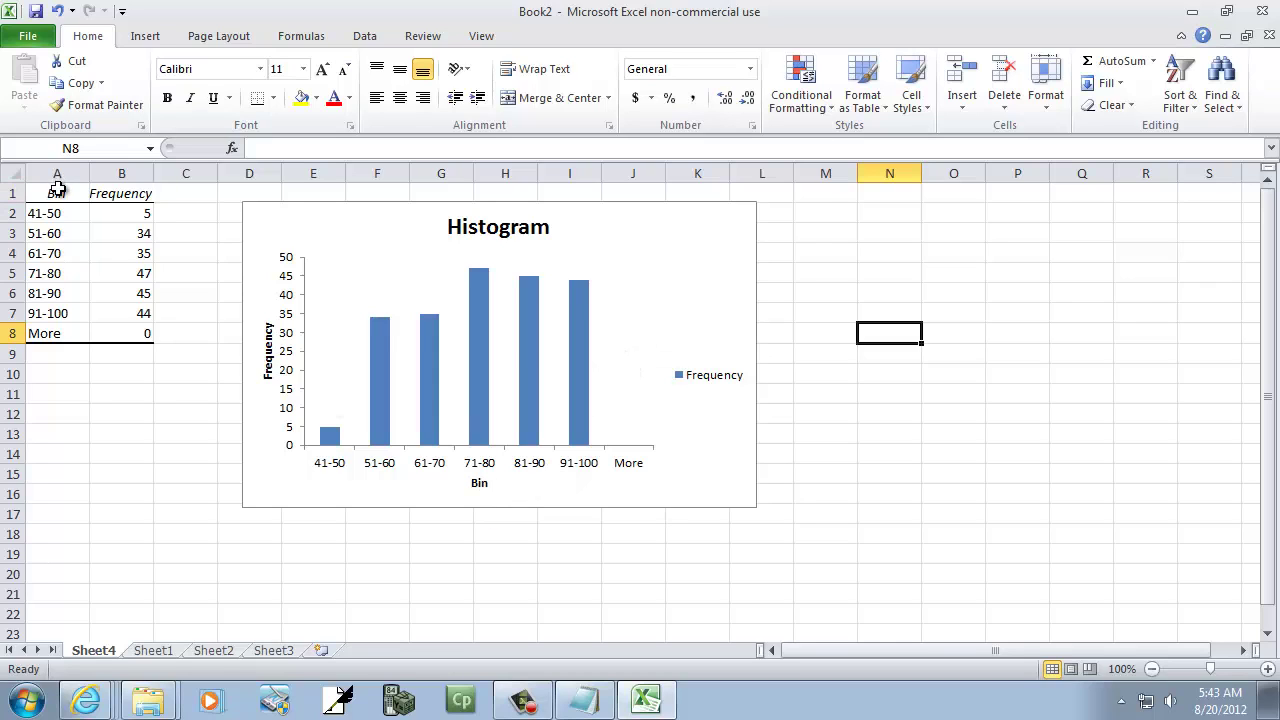
pyautogui.click(277, 505)
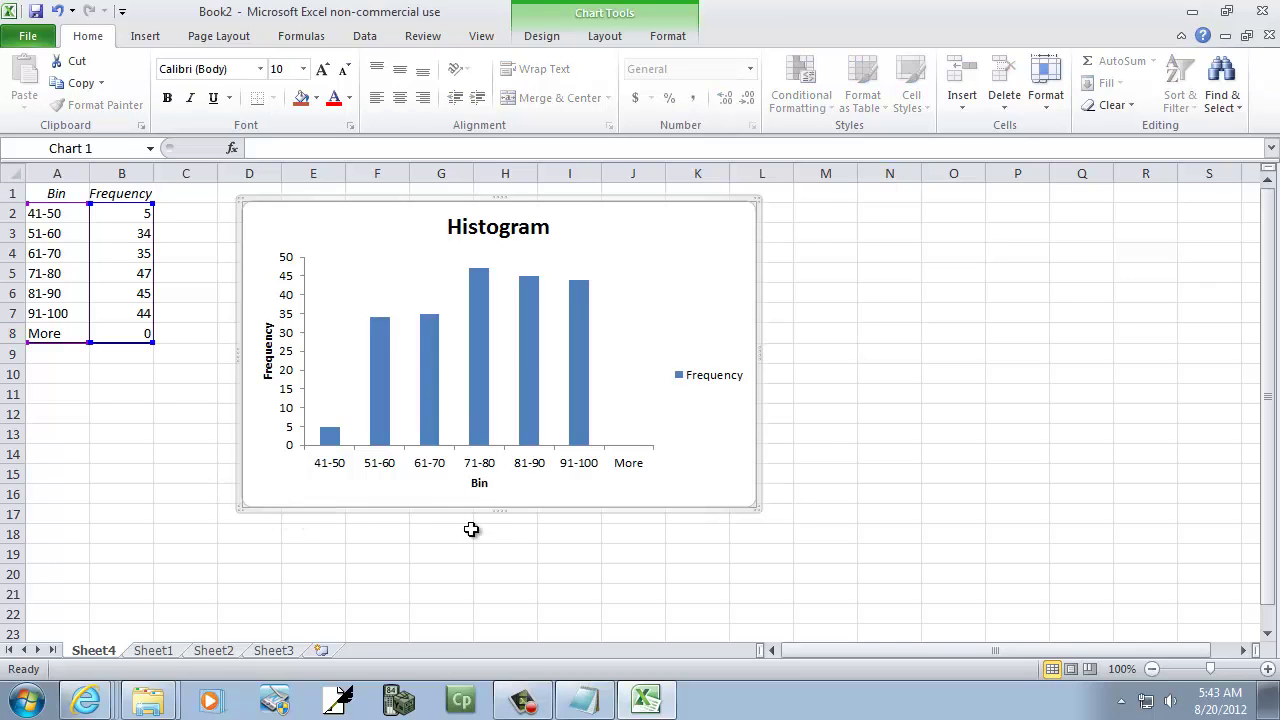